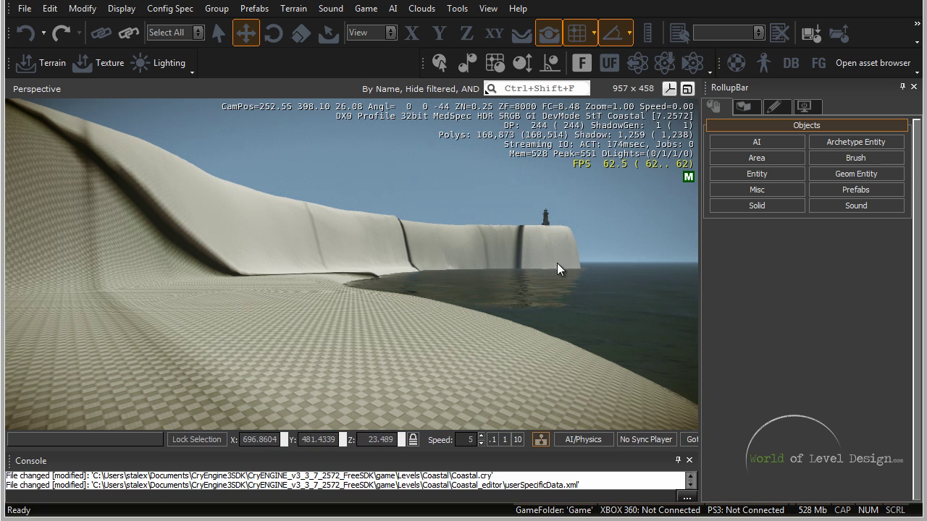
Step: Examine the coastal terrain, the cliff line and the lighthouse at the cliff's end from ground level and from above
{"action": "key", "text": "a"}
{"action": "right_click_drag", "start_coordinate": [575, 267], "coordinate": [573, 269]}
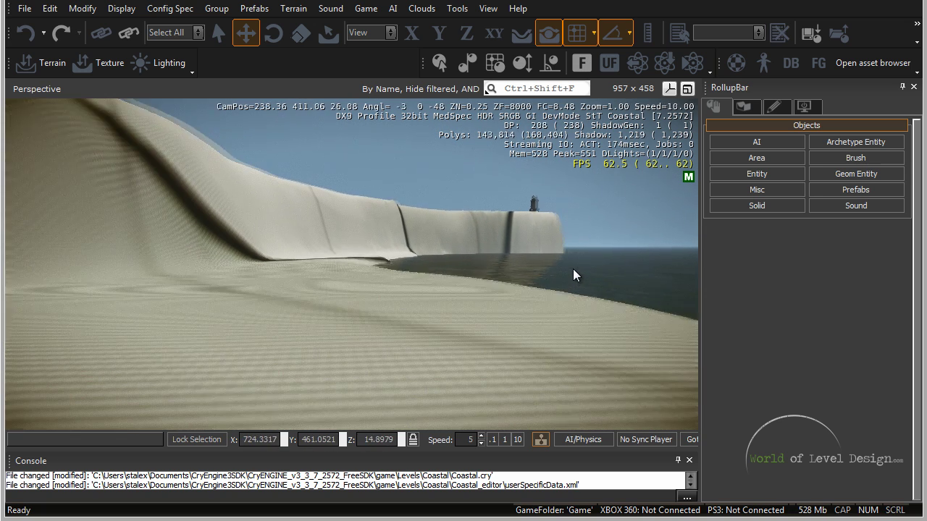
{"action": "key", "text": "d"}
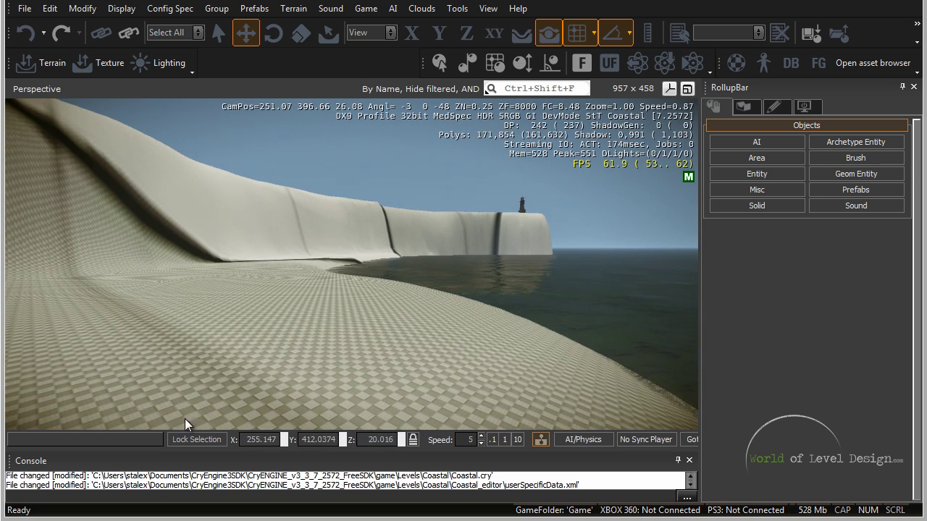
{"action": "key", "text": "w"}
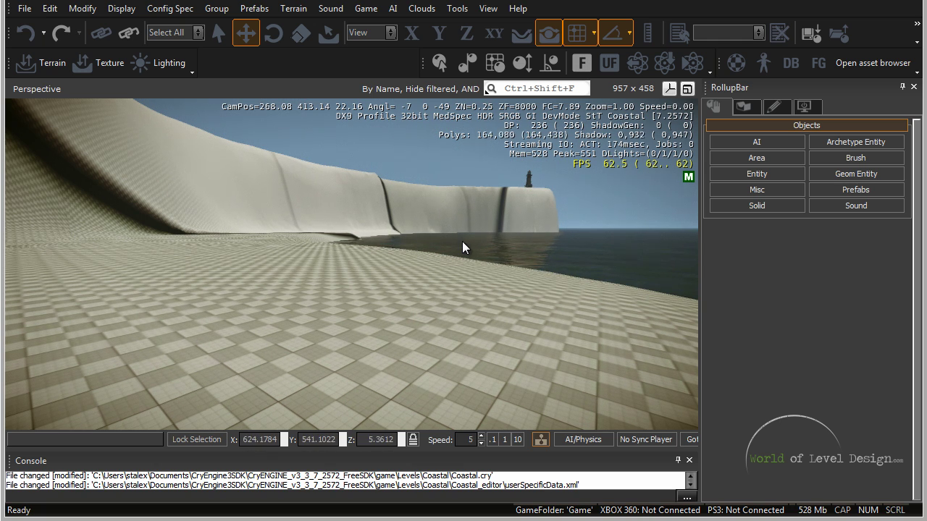
{"action": "key", "text": "w"}
{"action": "mouse_move", "coordinate": [481, 254]}
{"action": "right_mouse_down"}
{"action": "mouse_move", "coordinate": [463, 261]}
{"action": "mouse_move", "coordinate": [483, 253]}
{"action": "mouse_move", "coordinate": [480, 268]}
{"action": "mouse_move", "coordinate": [479, 251]}
{"action": "right_mouse_up"}
{"action": "key", "text": "w"}
{"action": "key", "text": "s"}
{"action": "key", "text": "w"}
{"action": "key", "text": "s"}
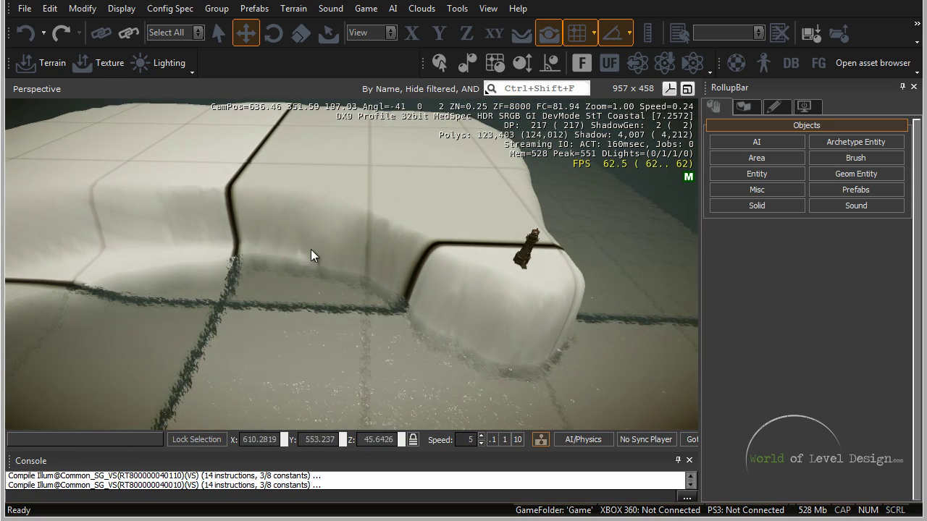
{"action": "key", "text": "a"}
{"action": "right_click_drag", "start_coordinate": [299, 253], "coordinate": [403, 267]}
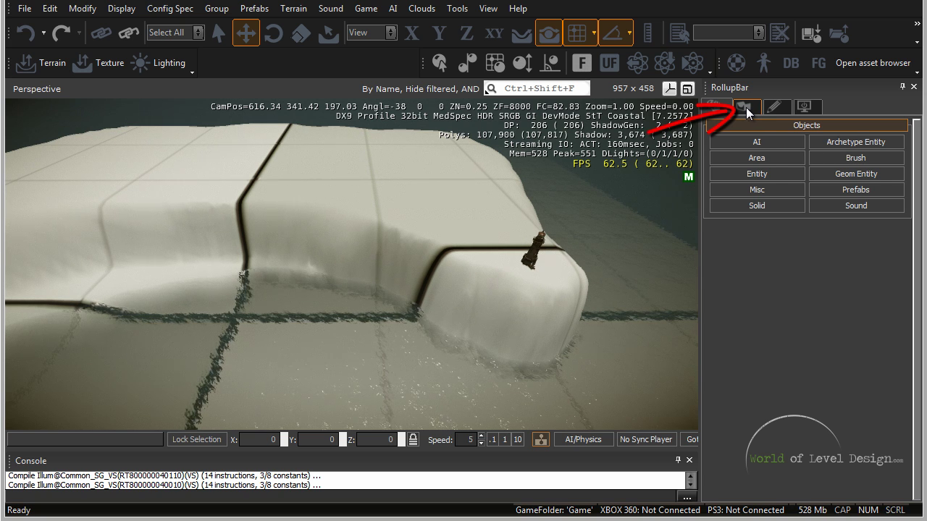
Step: Open the terrain Move Area tool and activate its source selection
{"action": "left_click", "coordinate": [746, 107]}
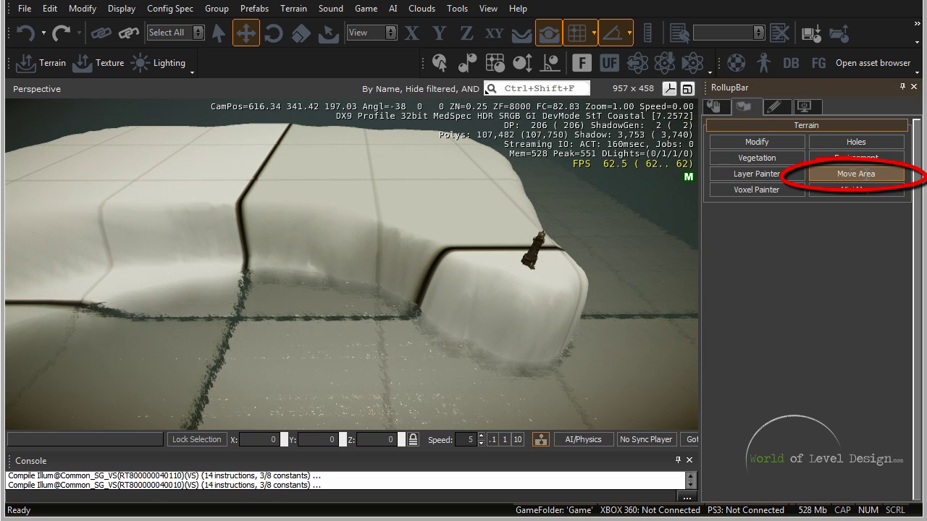
{"action": "left_click", "coordinate": [872, 172]}
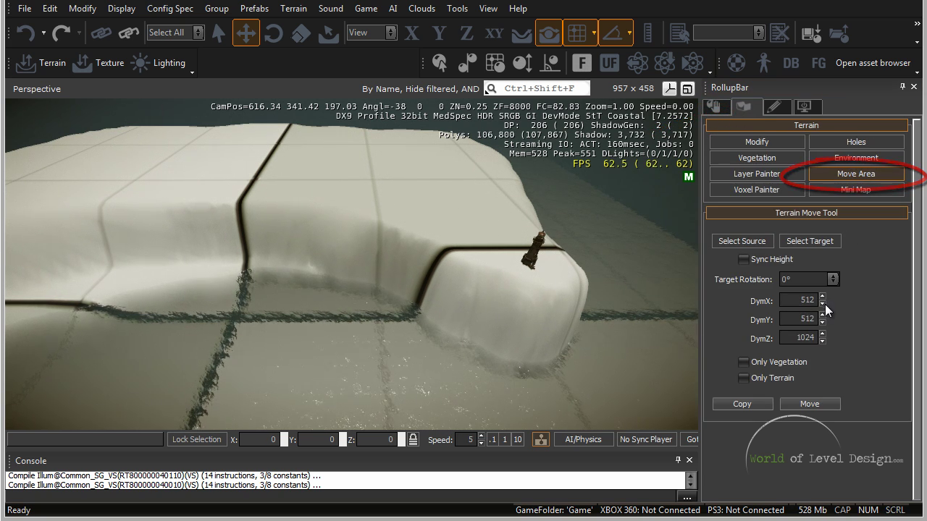
{"action": "right_click_drag", "start_coordinate": [604, 232], "coordinate": [688, 232]}
{"action": "key", "text": "s"}
{"action": "key", "text": "d"}
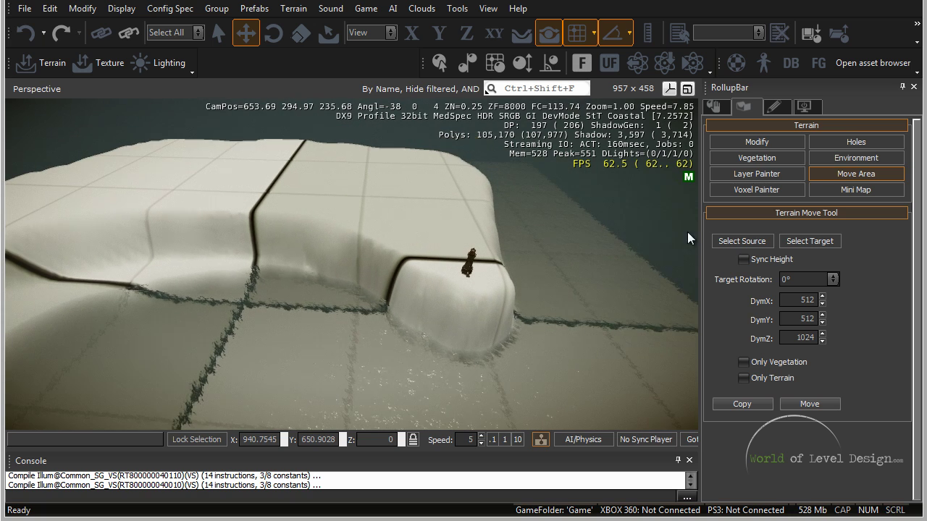
{"action": "left_click", "coordinate": [747, 242]}
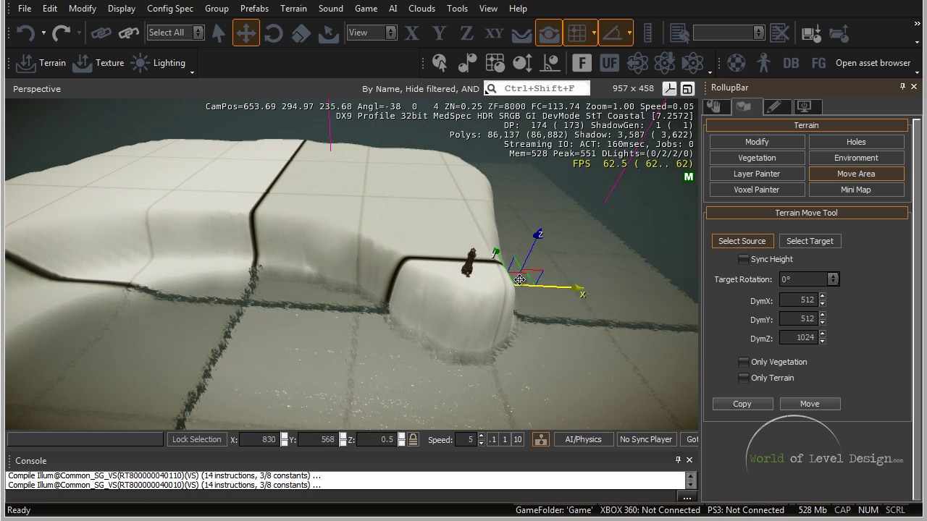
Step: Place the source box at the lighthouse on the cliff's end, around X 747.5, Y 497.25, Z 75
{"action": "key", "text": "s"}
{"action": "right_click_drag", "start_coordinate": [518, 270], "coordinate": [517, 270]}
{"action": "key", "text": "s"}
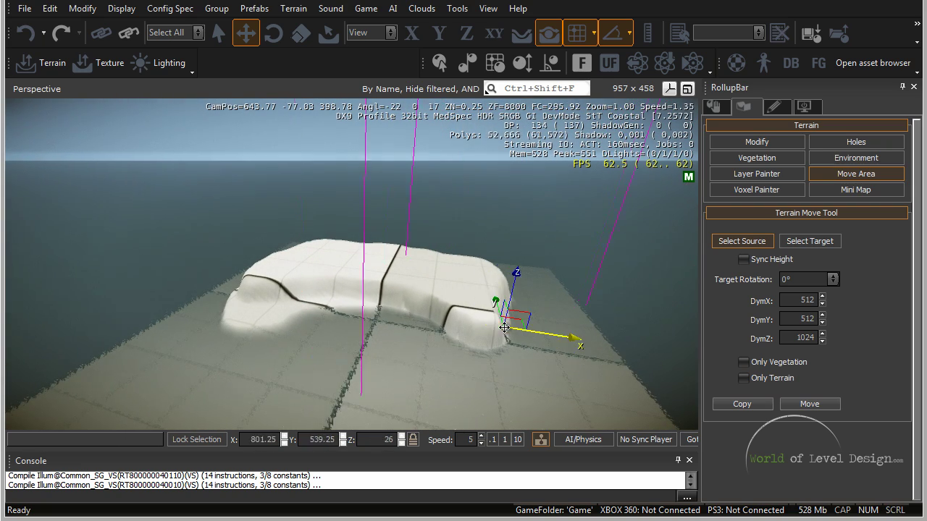
{"action": "left_click_drag", "start_coordinate": [505, 327], "coordinate": [492, 324]}
{"action": "key", "text": "w"}
{"action": "right_click_drag", "start_coordinate": [508, 334], "coordinate": [510, 337]}
{"action": "key", "text": "s"}
{"action": "key", "text": "d"}
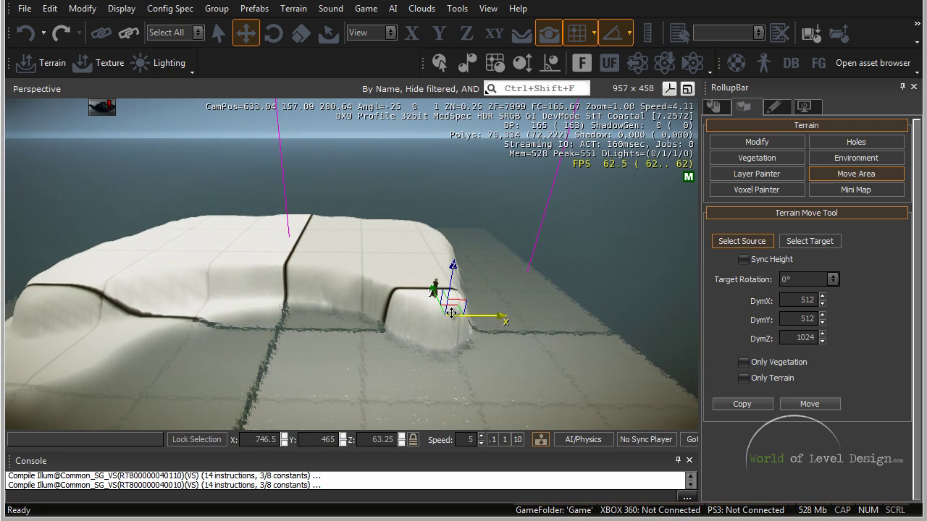
{"action": "left_click_drag", "start_coordinate": [442, 296], "coordinate": [435, 293]}
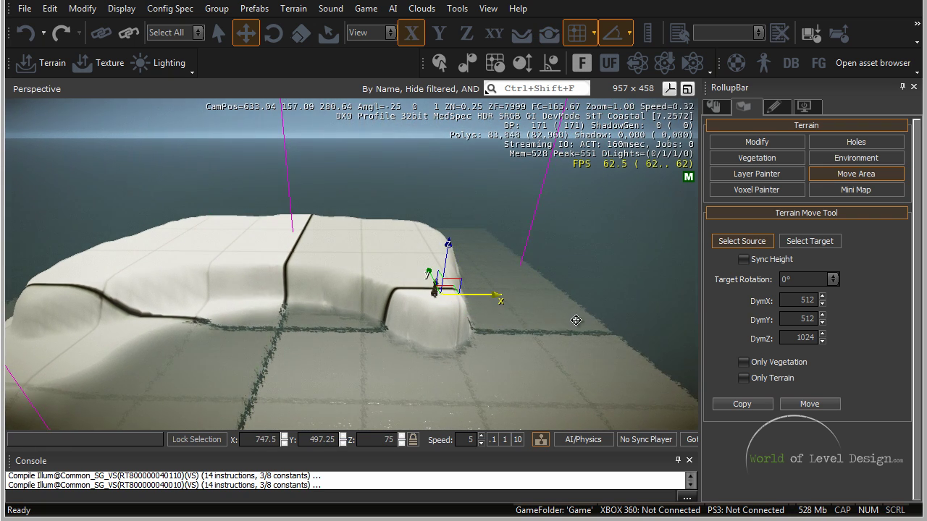
Step: Reduce the source box's dimensions to about 263.7 in X, 300.12 in Y and 296.25 in Z
{"action": "key", "text": "s"}
{"action": "right_click_drag", "start_coordinate": [575, 320], "coordinate": [577, 320]}
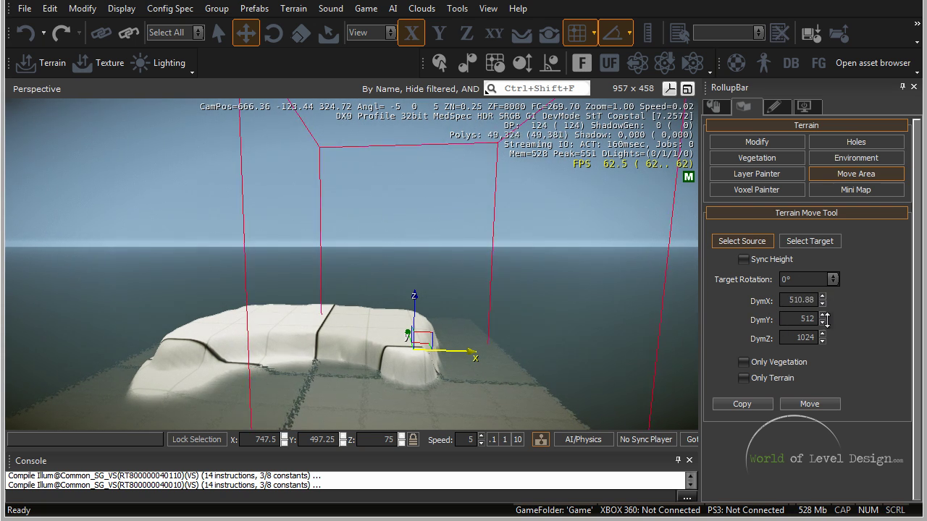
{"action": "left_click_drag", "start_coordinate": [827, 320], "coordinate": [850, 520]}
{"action": "key", "text": "w"}
{"action": "right_click_drag", "start_coordinate": [573, 331], "coordinate": [573, 330]}
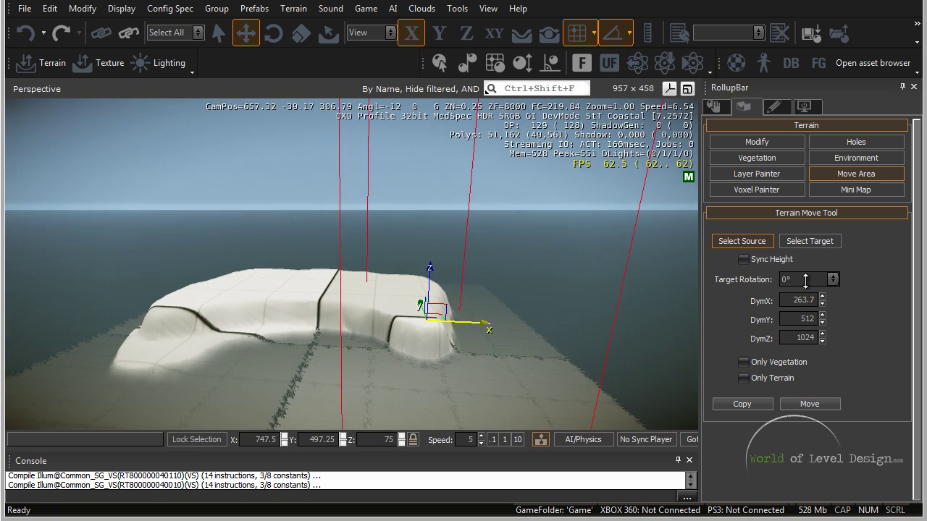
{"action": "left_click_drag", "start_coordinate": [822, 322], "coordinate": [824, 333]}
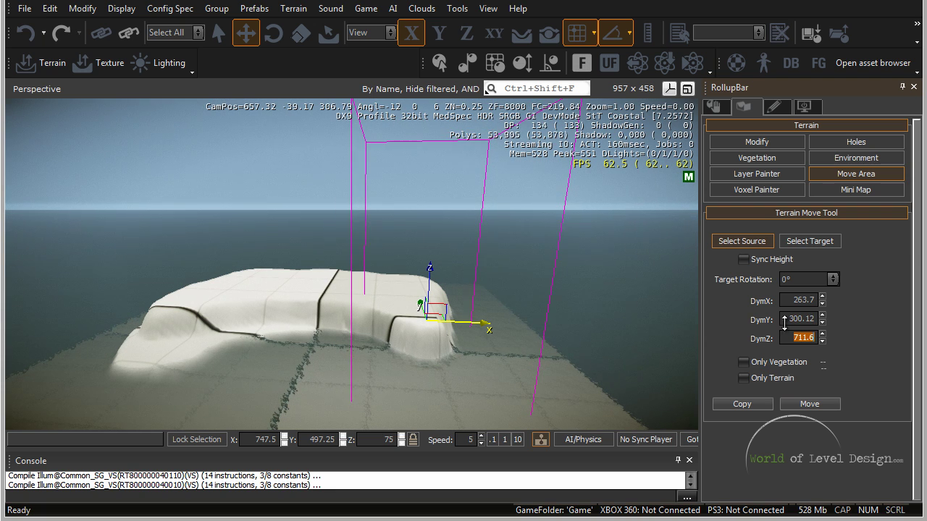
{"action": "left_click_drag", "start_coordinate": [825, 335], "coordinate": [825, 507]}
Step: Shrink the source box around the lighthouse to about 128.56 in X, 110.51 in Y and 175.78 in Z
{"action": "key", "text": "w"}
{"action": "right_click_drag", "start_coordinate": [630, 325], "coordinate": [656, 312]}
{"action": "key", "text": "w"}
{"action": "right_click_drag", "start_coordinate": [575, 302], "coordinate": [560, 302]}
{"action": "key", "text": "d"}
{"action": "left_click_drag", "start_coordinate": [822, 302], "coordinate": [814, 519]}
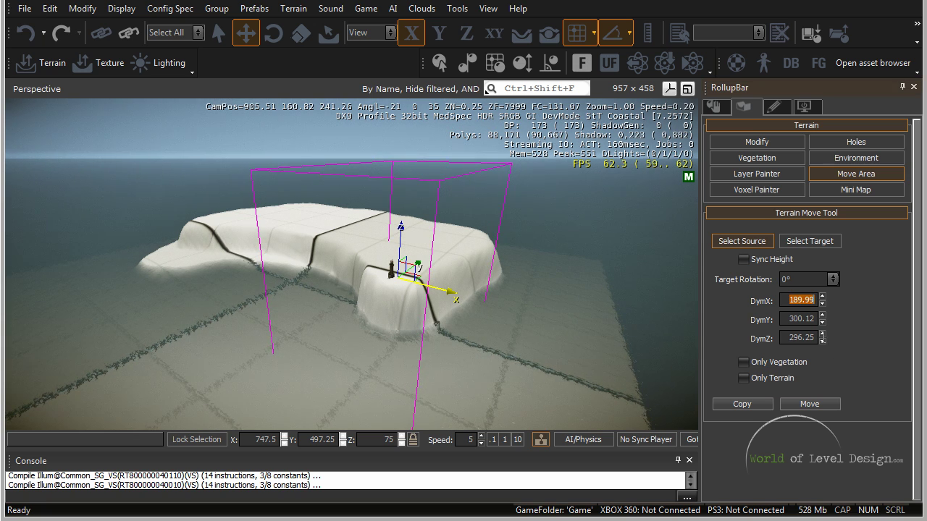
{"action": "left_click_drag", "start_coordinate": [822, 319], "coordinate": [809, 471]}
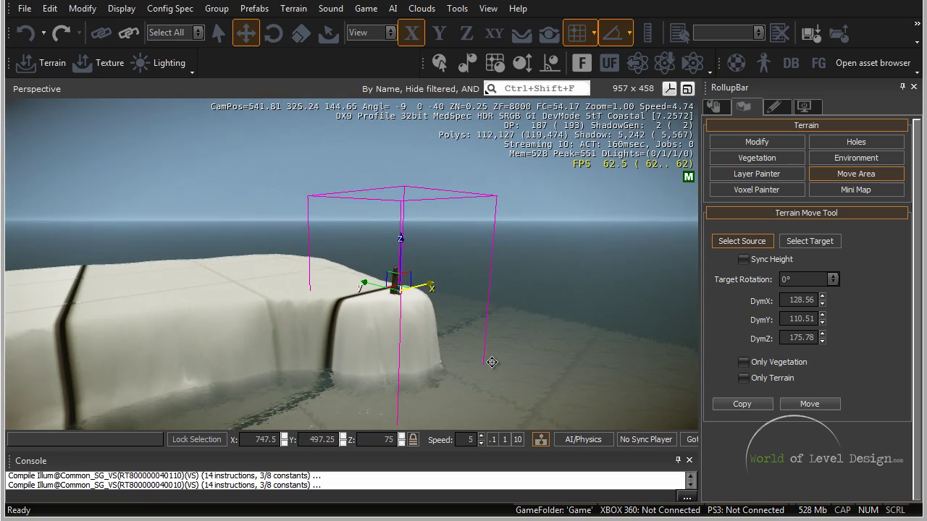
Step: Reposition the source box over the lighthouse headland to about X 736.5, Y 491
{"action": "key", "text": "d"}
{"action": "right_click_drag", "start_coordinate": [491, 362], "coordinate": [491, 358]}
{"action": "key", "text": "s"}
{"action": "key", "text": "a"}
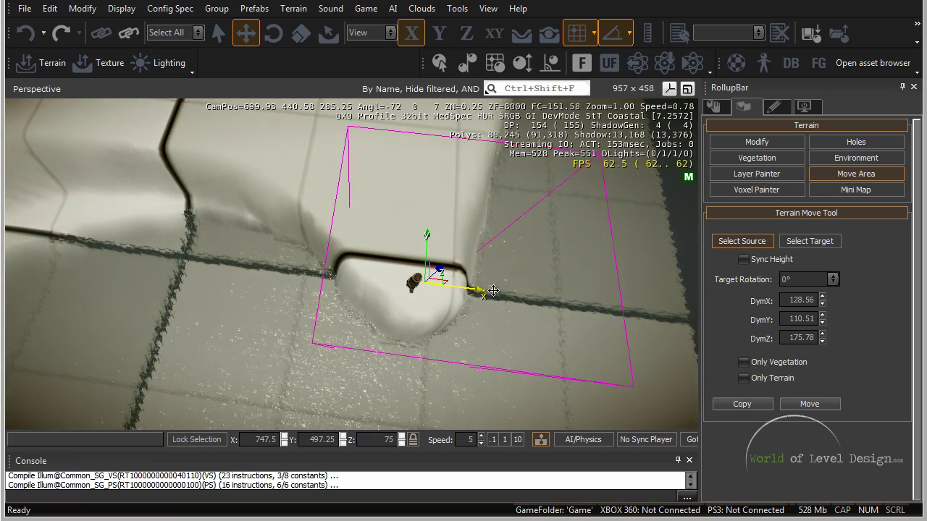
{"action": "left_click_drag", "start_coordinate": [475, 289], "coordinate": [389, 247]}
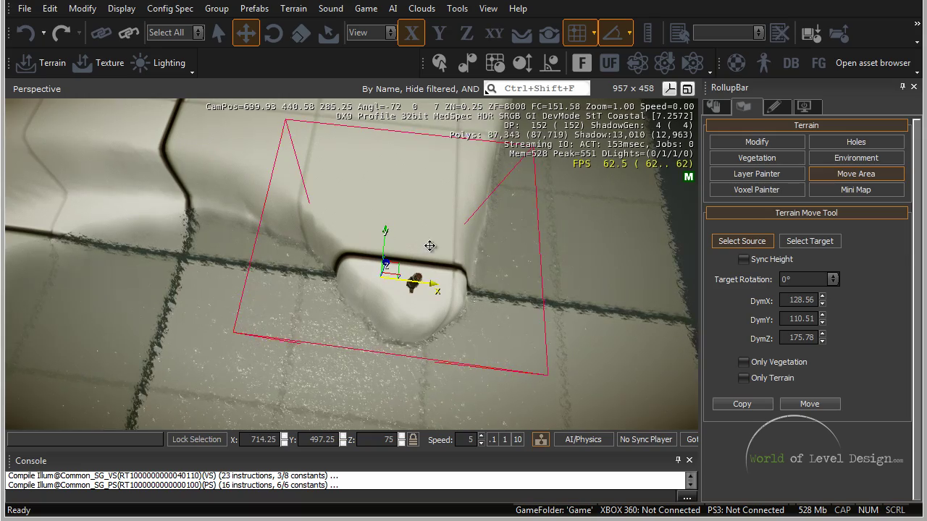
{"action": "key", "text": "d"}
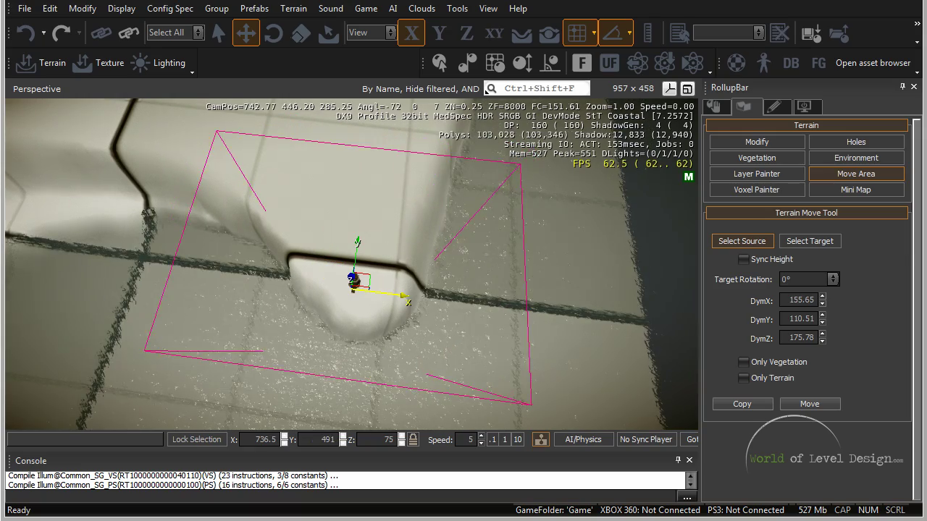
Step: Widen the source box to about 182.09 in X and shift it along Y to about 504
{"action": "left_click_drag", "start_coordinate": [823, 300], "coordinate": [822, 294]}
{"action": "right_click_drag", "start_coordinate": [427, 153], "coordinate": [425, 153]}
{"action": "key", "text": "a"}
{"action": "key", "text": "d"}
{"action": "key", "text": "w"}
{"action": "key", "text": "s"}
{"action": "key", "text": "a"}
{"action": "left_click_drag", "start_coordinate": [413, 239], "coordinate": [426, 241]}
Step: Inspect how the source box encloses the lighthouse and its headland from several angles and distances
{"action": "key", "text": "a"}
{"action": "right_click_drag", "start_coordinate": [284, 167], "coordinate": [274, 168]}
{"action": "key", "text": "w"}
{"action": "key", "text": "s"}
{"action": "key", "text": "d"}
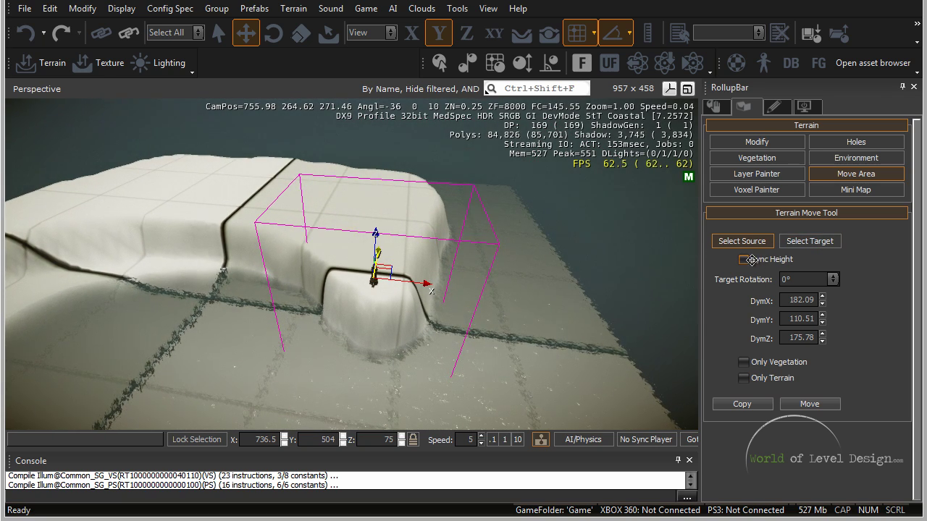
{"action": "right_click_drag", "start_coordinate": [381, 273], "coordinate": [378, 271]}
{"action": "key", "text": "a"}
{"action": "scroll", "coordinate": [278, 232], "scroll_direction": "up", "scroll_amount": 5}
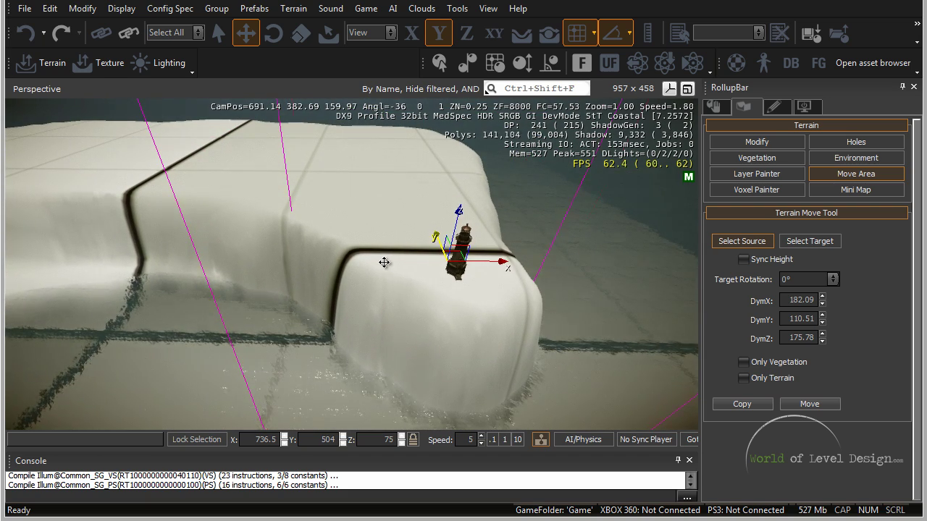
{"action": "scroll", "coordinate": [384, 262], "scroll_direction": "down", "scroll_amount": 3}
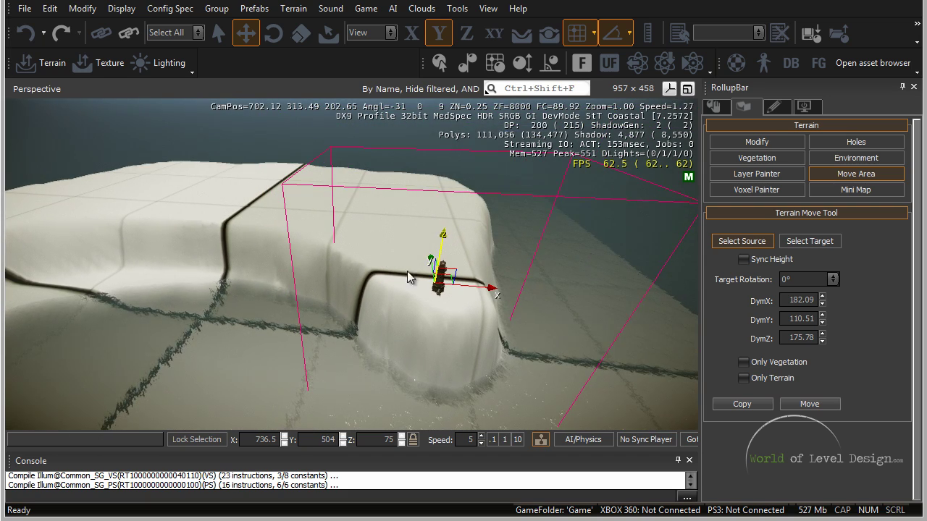
Step: Enable Sync Height and place the target box on the cliff beside the lighthouse headland, around X 586.5, Y 536.25, Z 75
{"action": "left_click", "coordinate": [744, 260]}
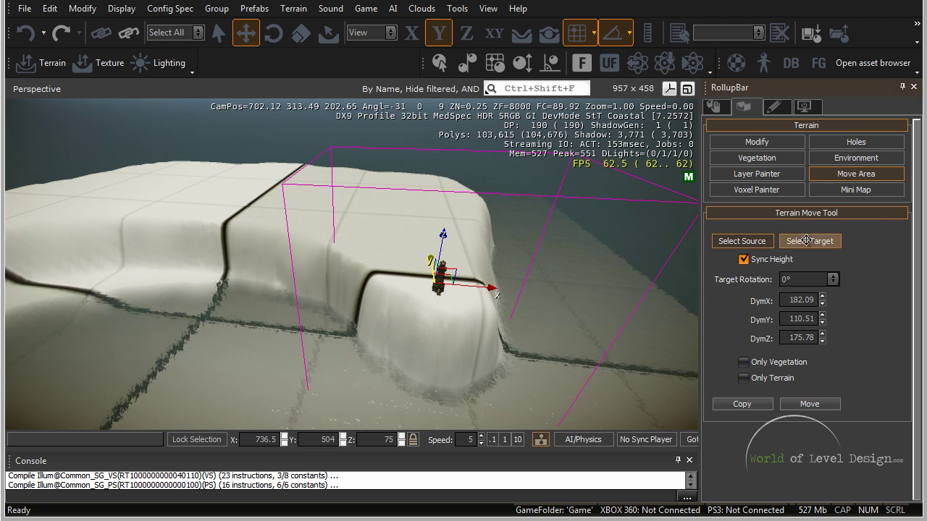
{"action": "left_click", "coordinate": [822, 241]}
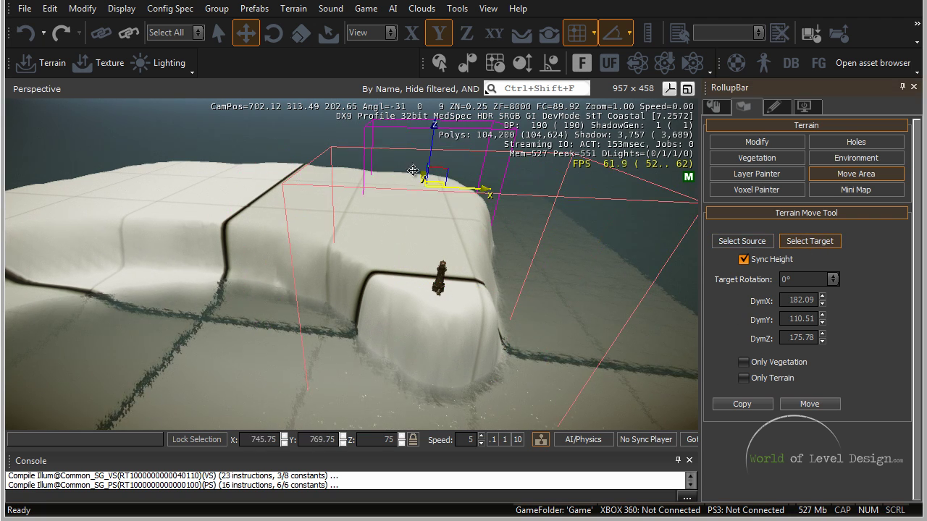
{"action": "left_click_drag", "start_coordinate": [277, 349], "coordinate": [274, 356]}
{"action": "left_click_drag", "start_coordinate": [312, 342], "coordinate": [260, 324]}
{"action": "key", "text": "w"}
{"action": "right_click_drag", "start_coordinate": [260, 323], "coordinate": [262, 323]}
{"action": "key", "text": "s"}
{"action": "key", "text": "w"}
{"action": "key", "text": "s"}
{"action": "left_click_drag", "start_coordinate": [262, 324], "coordinate": [292, 296]}
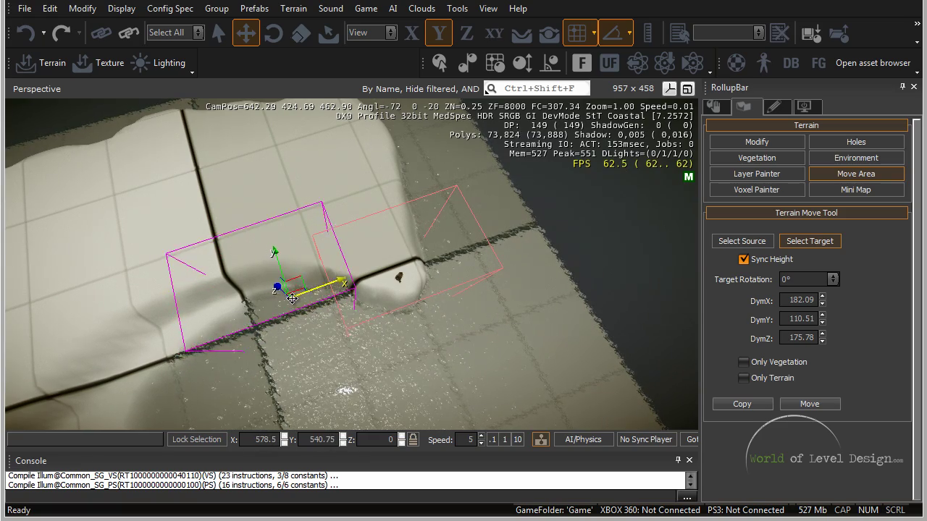
{"action": "key", "text": "w"}
{"action": "right_click_drag", "start_coordinate": [365, 153], "coordinate": [365, 154]}
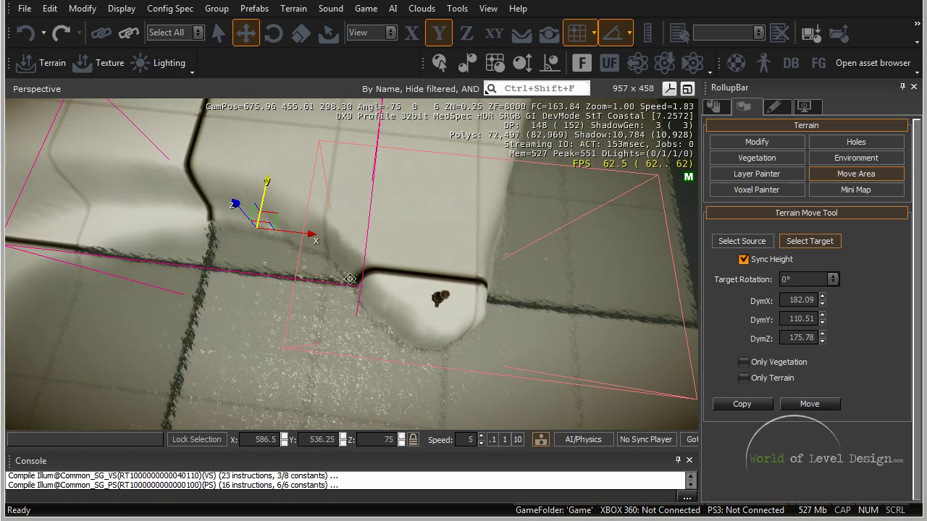
Step: Turn the Only Terrain option on and back off for the area move
{"action": "key", "text": "w"}
{"action": "right_click_drag", "start_coordinate": [202, 332], "coordinate": [200, 328]}
{"action": "key", "text": "s"}
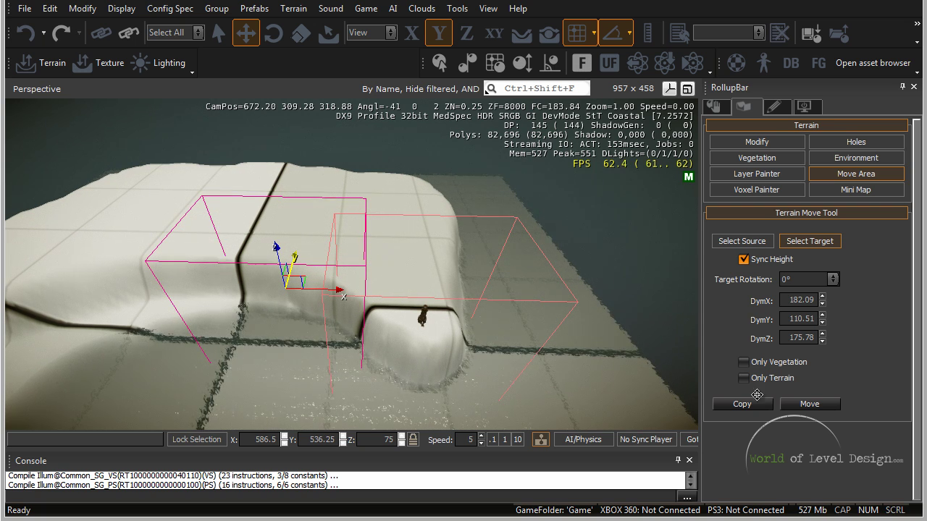
{"action": "left_click", "coordinate": [743, 378]}
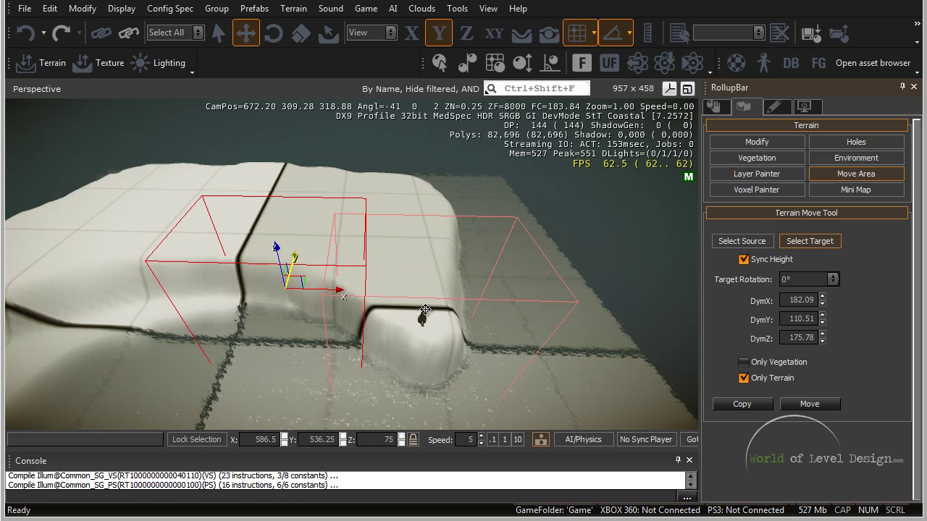
{"action": "key", "text": "w"}
{"action": "right_click_drag", "start_coordinate": [428, 319], "coordinate": [437, 325]}
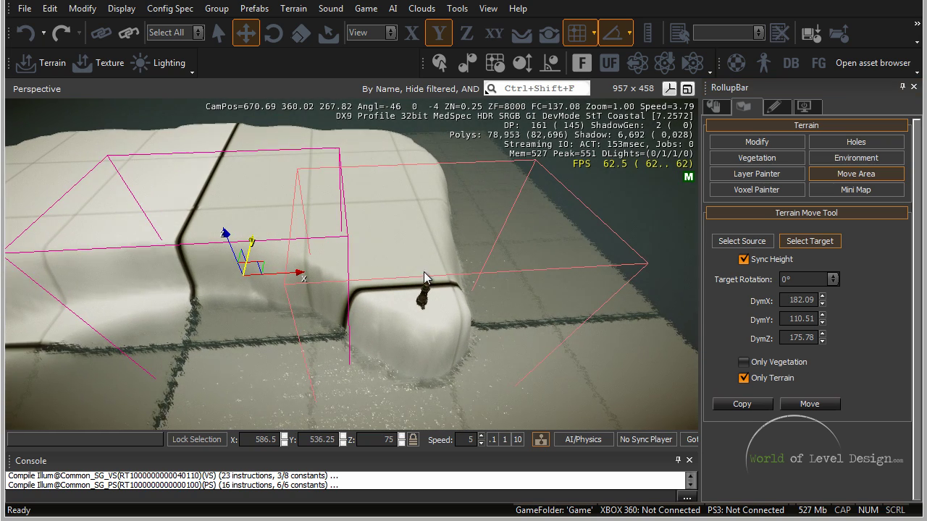
{"action": "left_click", "coordinate": [744, 378]}
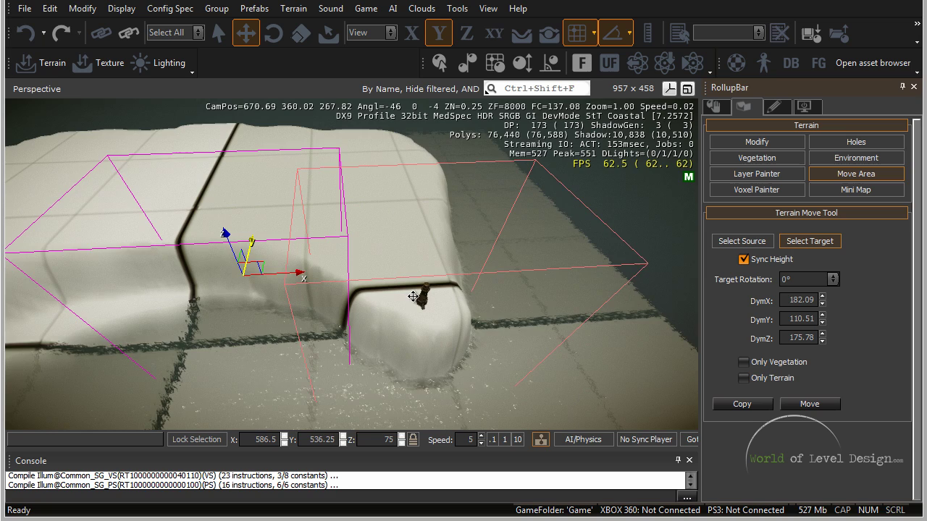
Step: Move the source terrain and lighthouse to the target area, choosing Ignore for the undo storage, and inspect the moved area
{"action": "key", "text": "s"}
{"action": "right_click_drag", "start_coordinate": [494, 351], "coordinate": [494, 351]}
{"action": "key", "text": "w"}
{"action": "left_click", "coordinate": [831, 406]}
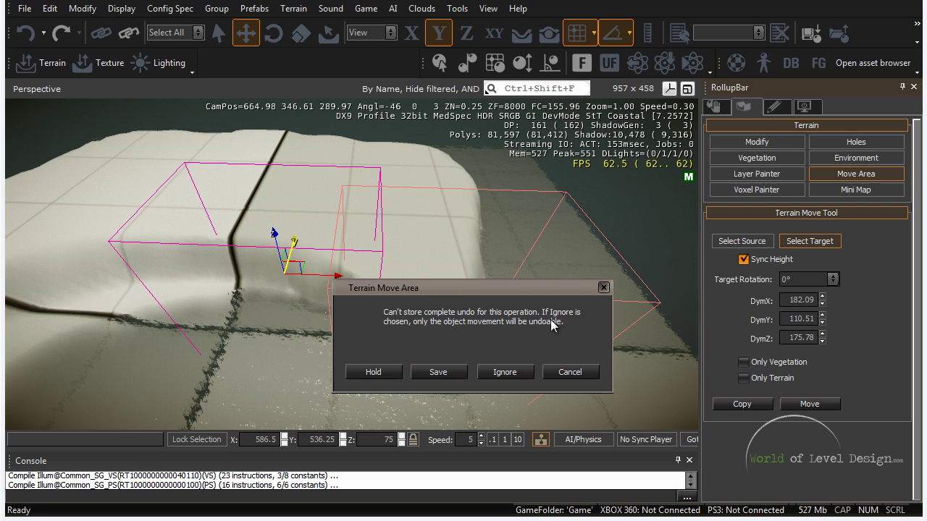
{"action": "left_click", "coordinate": [512, 372]}
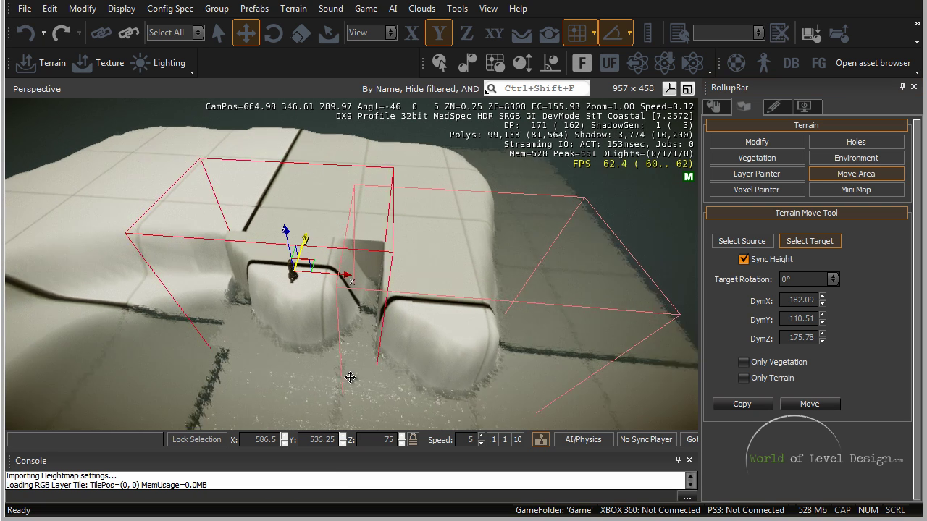
{"action": "scroll", "coordinate": [352, 377], "scroll_direction": "up", "scroll_amount": 5}
{"action": "scroll", "coordinate": [351, 378], "scroll_direction": "down", "scroll_amount": 5}
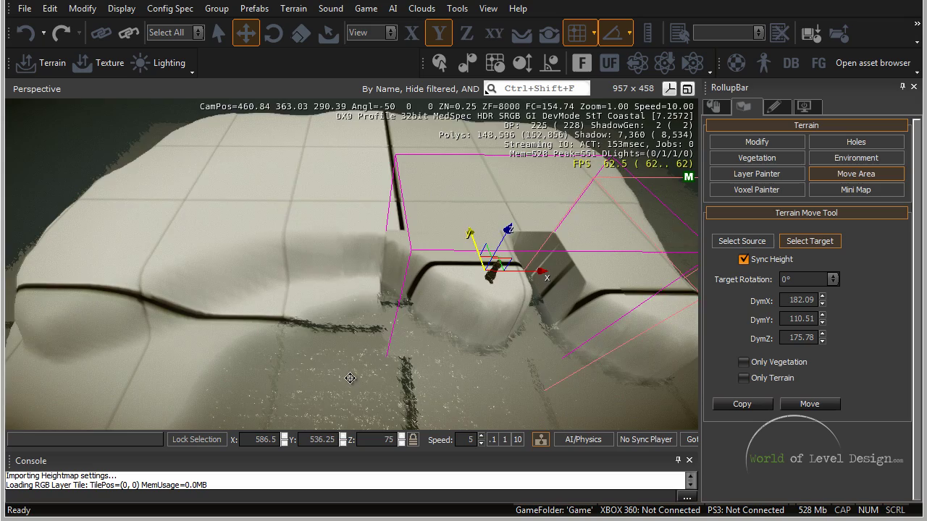
{"action": "scroll", "coordinate": [457, 326], "scroll_direction": "up", "scroll_amount": 5}
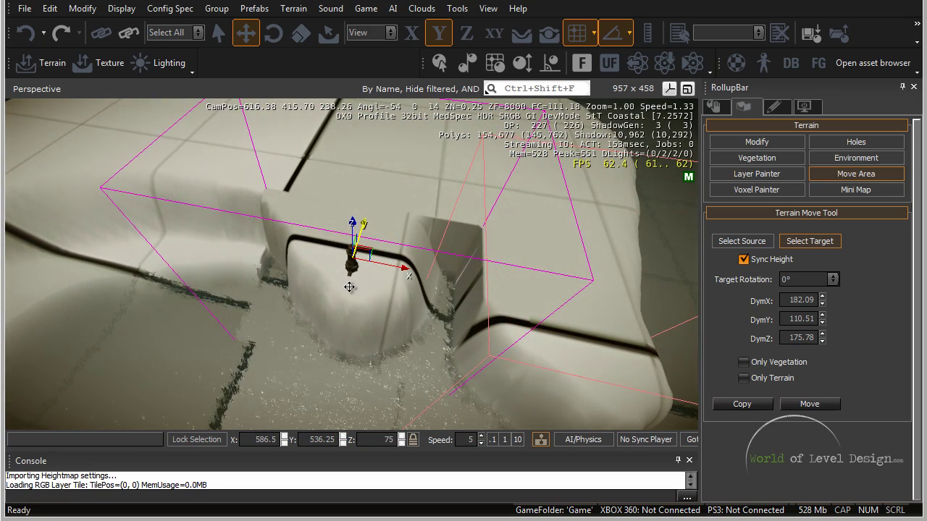
Step: Inspect the moved lighthouse headland and the hole at the source area from above and along the cliff top
{"action": "scroll", "coordinate": [349, 287], "scroll_direction": "down", "scroll_amount": 5}
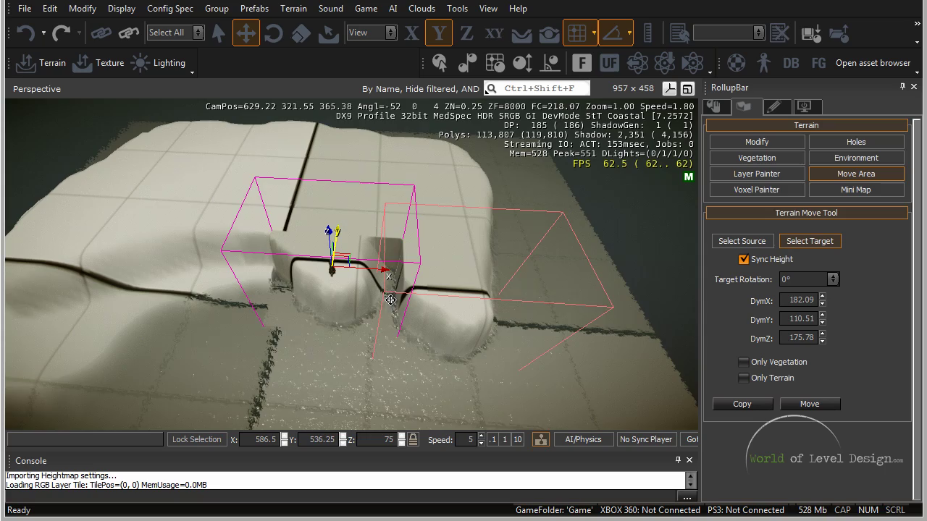
{"action": "key", "text": "d"}
{"action": "right_click_drag", "start_coordinate": [433, 361], "coordinate": [420, 343]}
{"action": "key", "text": "a"}
{"action": "key", "text": "w"}
{"action": "right_click_drag", "start_coordinate": [284, 306], "coordinate": [265, 309]}
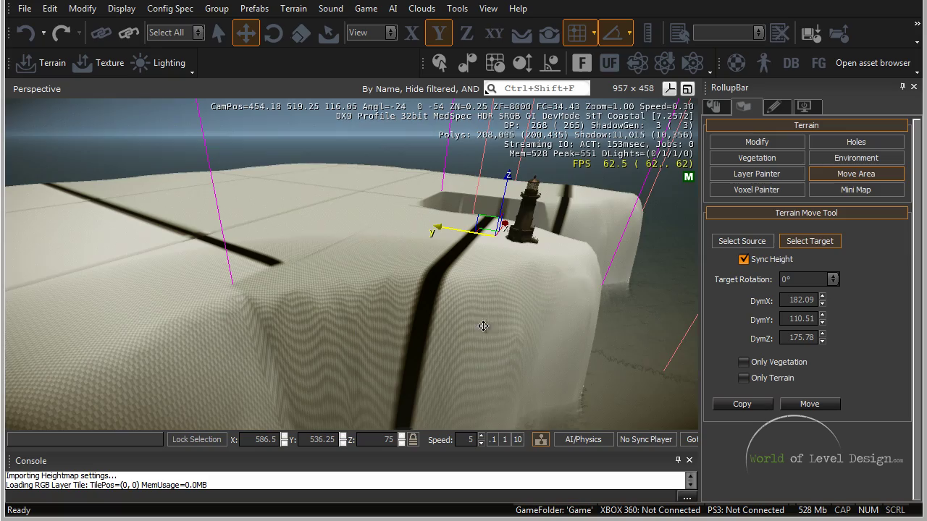
{"action": "key", "text": "d"}
{"action": "mouse_move", "coordinate": [590, 290]}
{"action": "right_mouse_down"}
{"action": "mouse_move", "coordinate": [555, 294]}
{"action": "mouse_move", "coordinate": [580, 282]}
{"action": "mouse_move", "coordinate": [588, 288]}
{"action": "right_mouse_up"}
Step: Examine the coastline and the moved headland from the beach, from over the water and from a distance
{"action": "key", "text": "w"}
{"action": "key", "text": "a"}
{"action": "key", "text": "d"}
{"action": "key", "text": "a"}
{"action": "key", "text": "d"}
{"action": "key", "text": "a"}
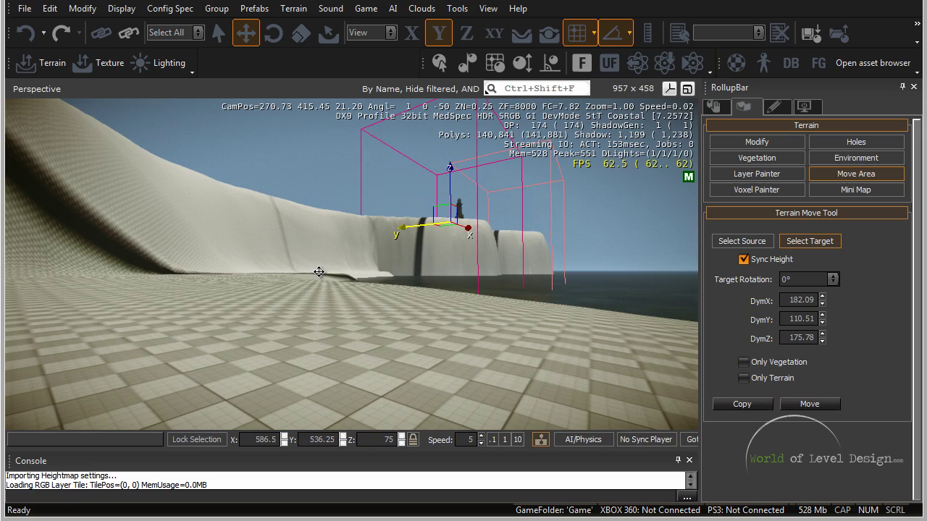
{"action": "key", "text": "s"}
{"action": "right_click_drag", "start_coordinate": [504, 324], "coordinate": [500, 322]}
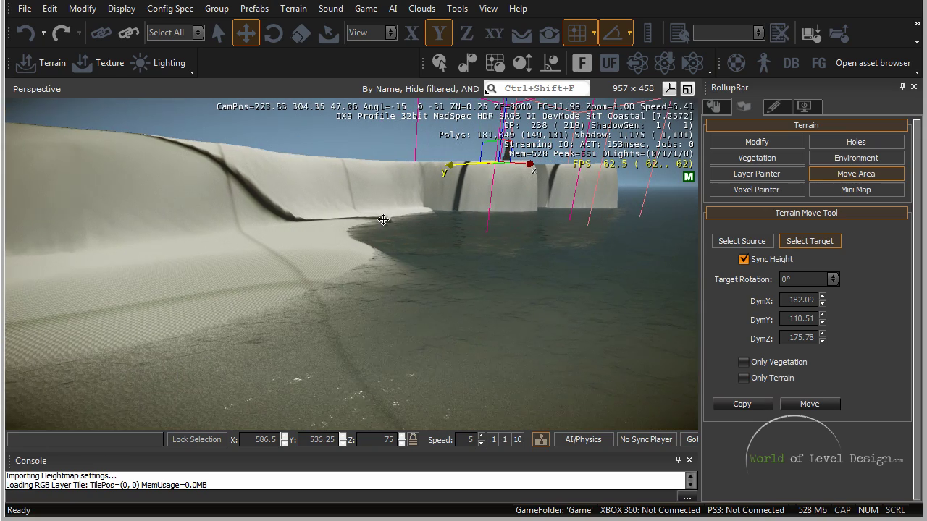
{"action": "key", "text": "s"}
{"action": "mouse_move", "coordinate": [489, 249]}
{"action": "right_mouse_down"}
{"action": "mouse_move", "coordinate": [473, 262]}
{"action": "mouse_move", "coordinate": [501, 251]}
{"action": "right_mouse_up"}
{"action": "key", "text": "w"}
{"action": "key", "text": "d"}
{"action": "key", "text": "s"}
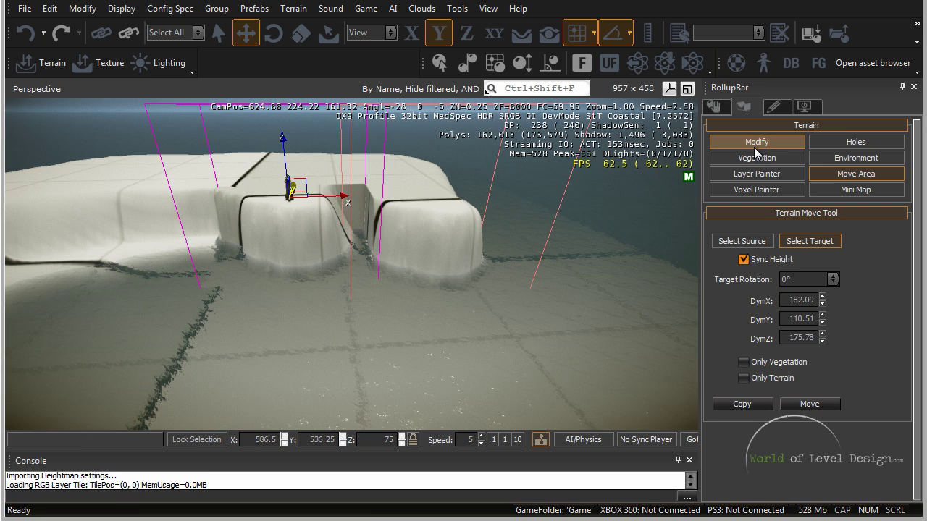
Step: Set up the terrain Flatten brush with an outside radius of 13.182 and pick the flatten height from the seabed
{"action": "left_click", "coordinate": [757, 143]}
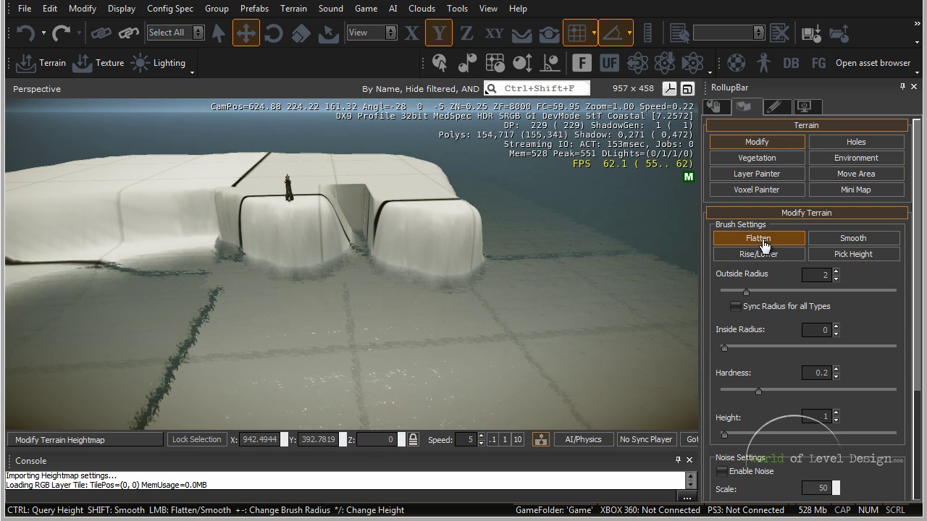
{"action": "left_click_drag", "start_coordinate": [747, 293], "coordinate": [806, 292]}
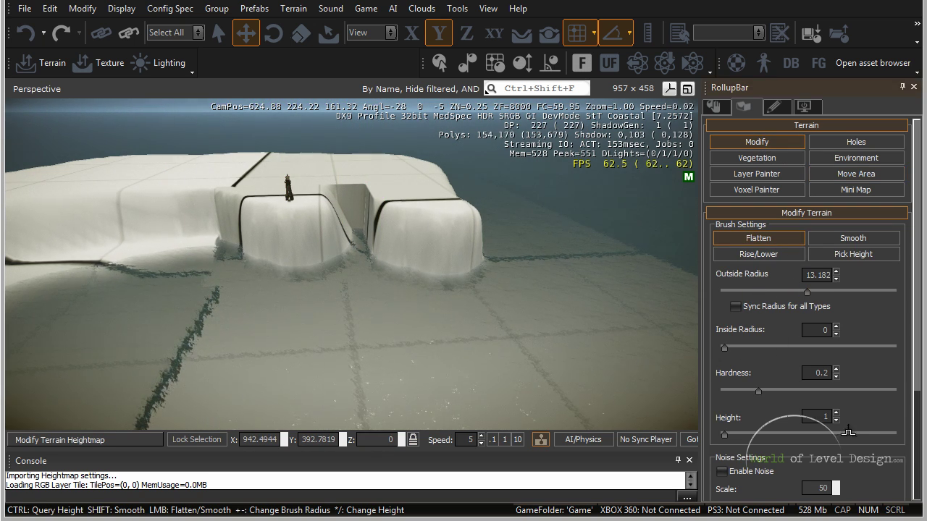
{"action": "left_click", "coordinate": [833, 255]}
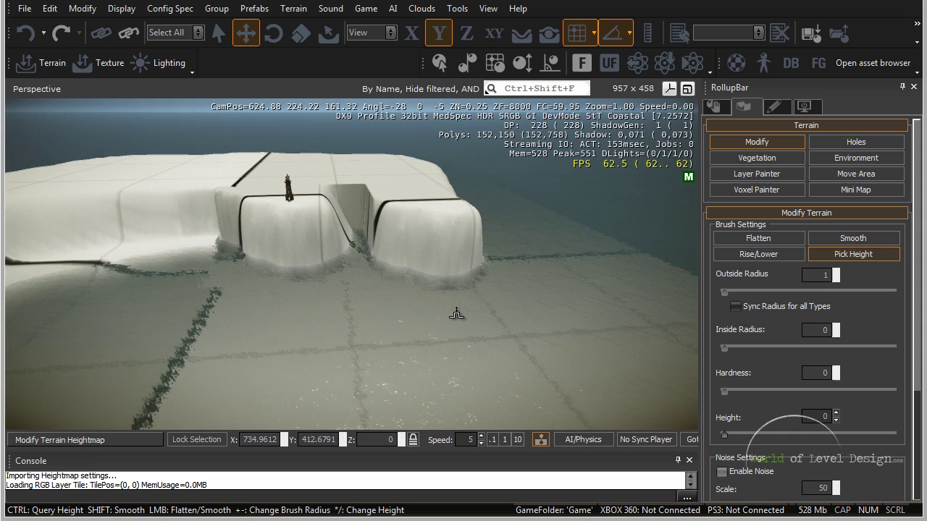
{"action": "left_click", "coordinate": [457, 314]}
Step: Flatten the leftover cliff beside the lighthouse headland down to height 0, using an outside radius of 22.908 and hardness 1
{"action": "key", "text": "w"}
{"action": "right_click_drag", "start_coordinate": [431, 310], "coordinate": [430, 312]}
{"action": "key", "text": "s"}
{"action": "mouse_move", "coordinate": [383, 220]}
{"action": "left_mouse_down"}
{"action": "mouse_move", "coordinate": [451, 240]}
{"action": "mouse_move", "coordinate": [467, 232]}
{"action": "left_mouse_up"}
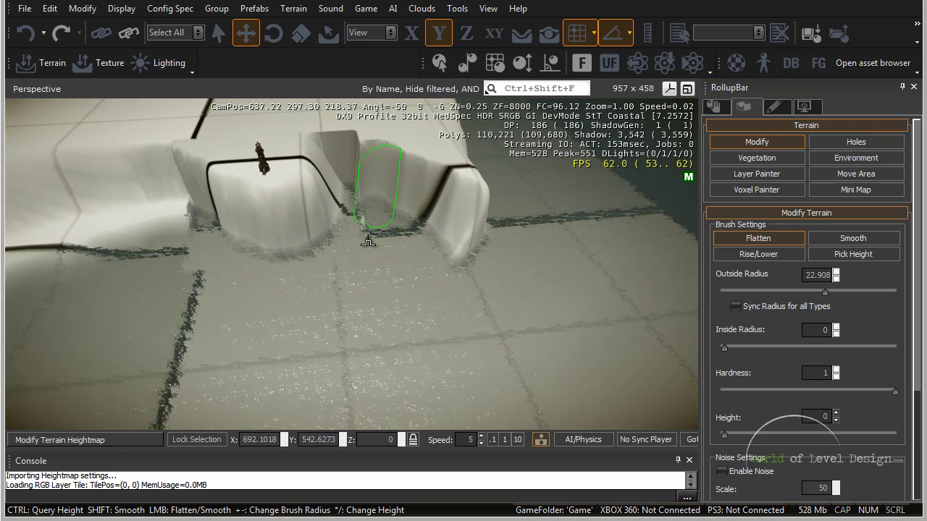
{"action": "mouse_move", "coordinate": [364, 200]}
{"action": "left_mouse_down"}
{"action": "mouse_move", "coordinate": [457, 201]}
{"action": "mouse_move", "coordinate": [435, 181]}
{"action": "mouse_move", "coordinate": [449, 174]}
{"action": "mouse_move", "coordinate": [439, 224]}
{"action": "left_mouse_up"}
Step: Inspect the cliffs and shoreline on both sides of the lighthouse headland from close to the water and from above
{"action": "key", "text": "w"}
{"action": "key", "text": "a"}
{"action": "right_click_drag", "start_coordinate": [420, 220], "coordinate": [413, 219]}
{"action": "key", "text": "s"}
{"action": "key", "text": "w"}
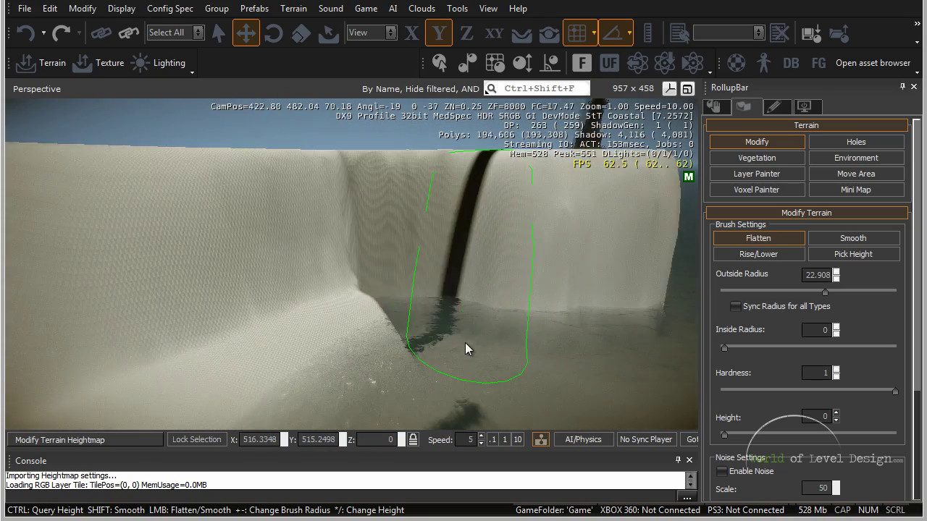
{"action": "right_click_drag", "start_coordinate": [465, 343], "coordinate": [471, 366]}
{"action": "key", "text": "s"}
{"action": "key", "text": "d"}
{"action": "key", "text": "s"}
{"action": "key", "text": "s"}
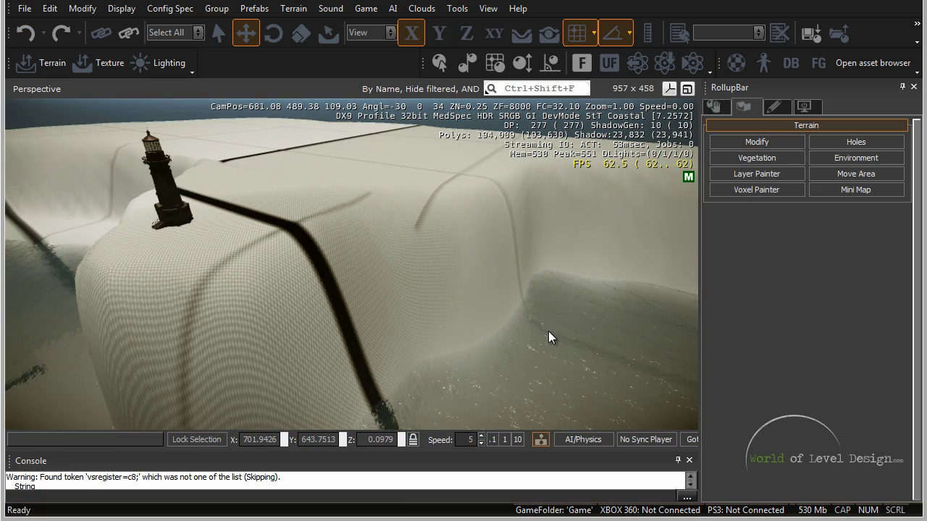
Step: Generate the terrain texture for the reshaped headland and check the lighthouse area from above
{"action": "key", "text": "w"}
{"action": "right_click_drag", "start_coordinate": [541, 329], "coordinate": [527, 332]}
{"action": "right_click_drag", "start_coordinate": [447, 292], "coordinate": [346, 305]}
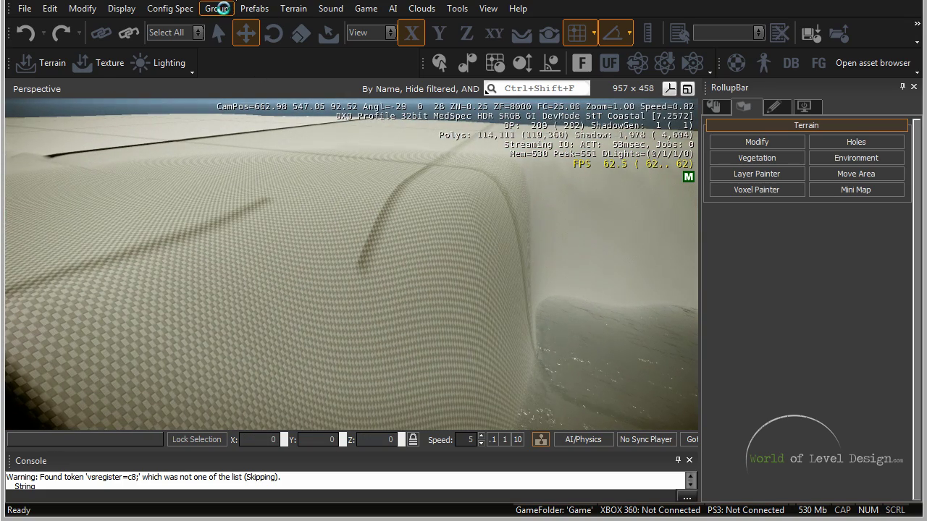
{"action": "left_click", "coordinate": [294, 9]}
{"action": "left_click", "coordinate": [358, 122]}
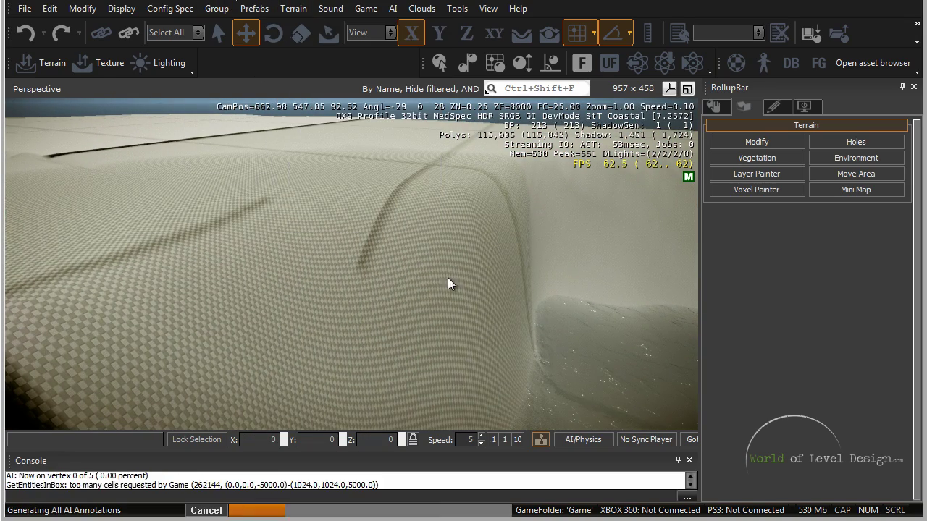
{"action": "right_click_drag", "start_coordinate": [410, 267], "coordinate": [411, 236]}
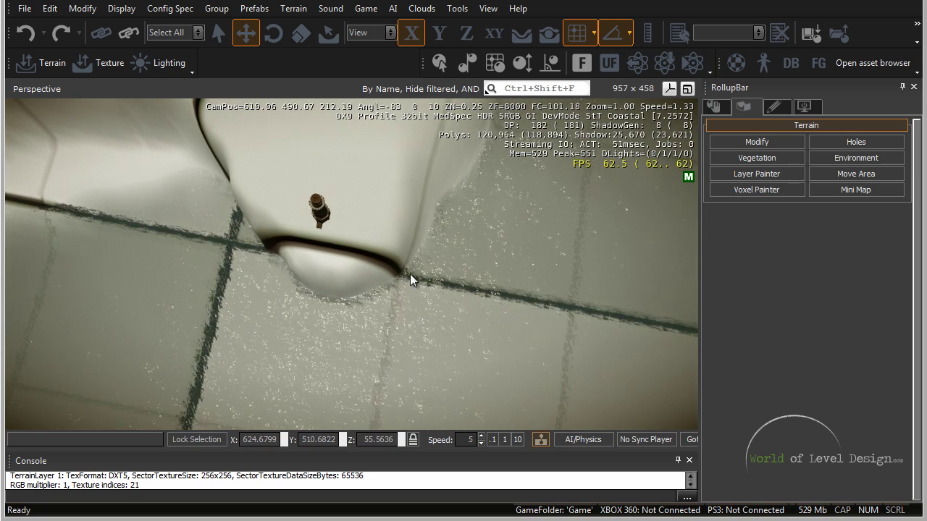